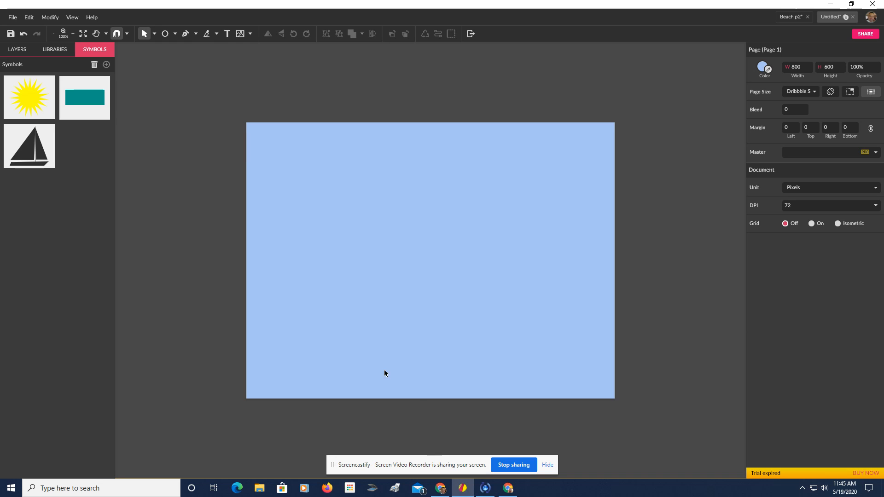
# Draw an ellipse about 741 by 330 px across the middle of the page and set its fill opacity to 0%.
pyautogui.click(166, 39)
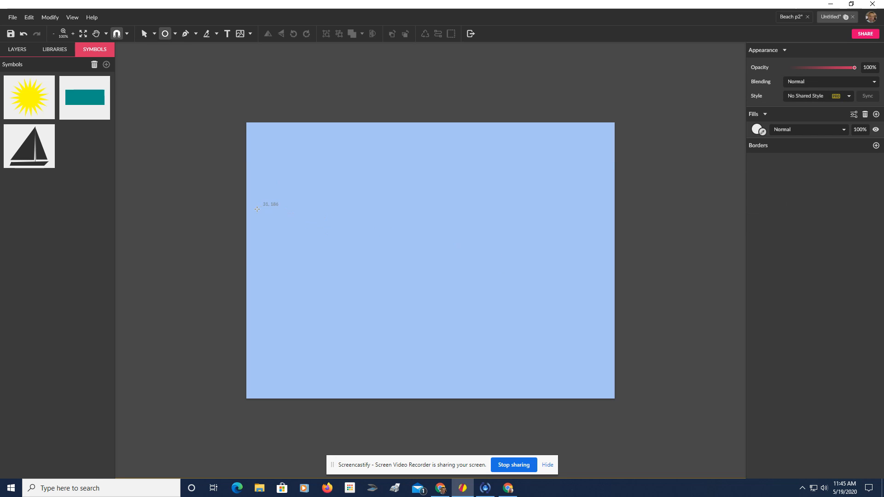
pyautogui.moveTo(259, 208)
pyautogui.mouseDown()
pyautogui.moveTo(466, 275)
pyautogui.moveTo(617, 348)
pyautogui.moveTo(601, 360)
pyautogui.mouseUp()
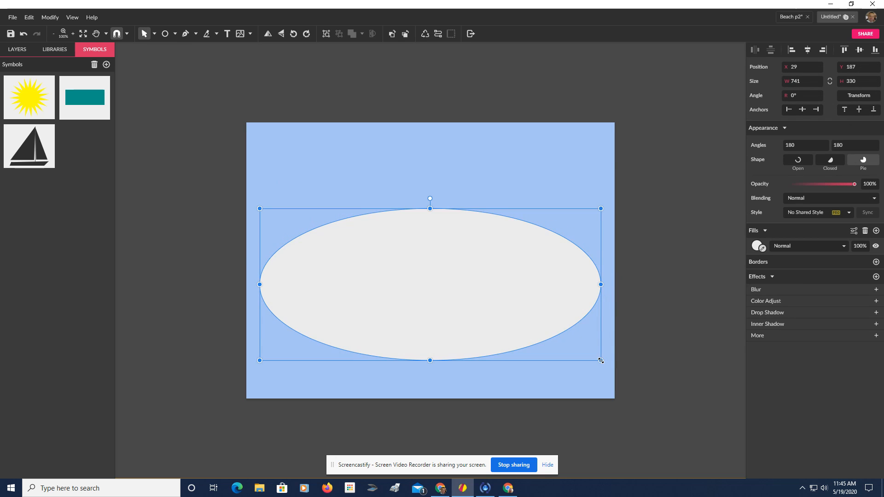
pyautogui.click(762, 248)
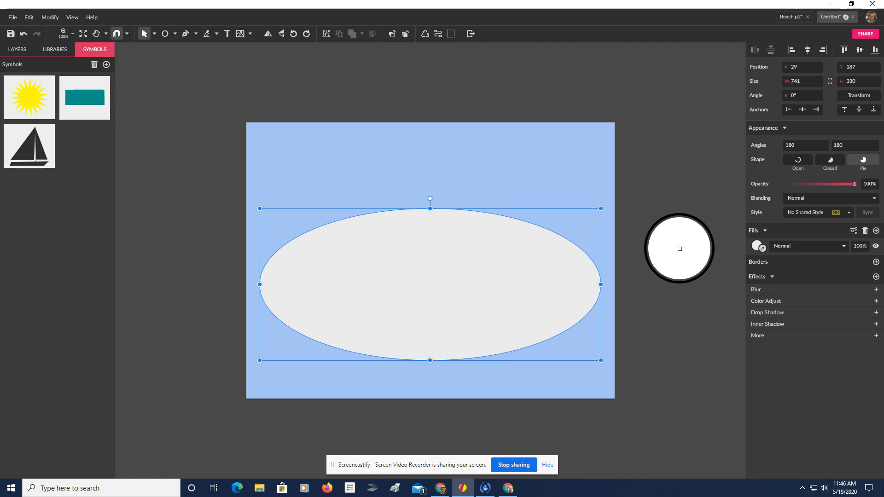
pyautogui.click(680, 248)
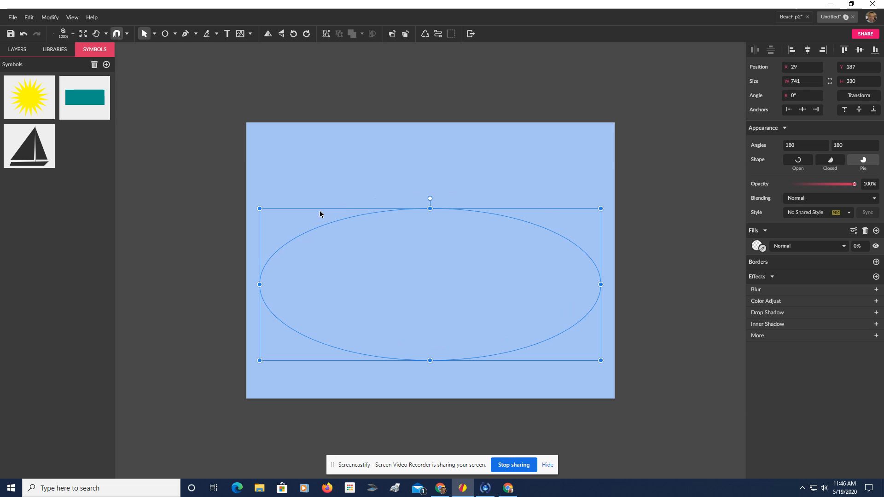
# Add the text "A Day at the Beach!" along the upper edge of the ellipse so it follows the curve.
pyautogui.click(228, 34)
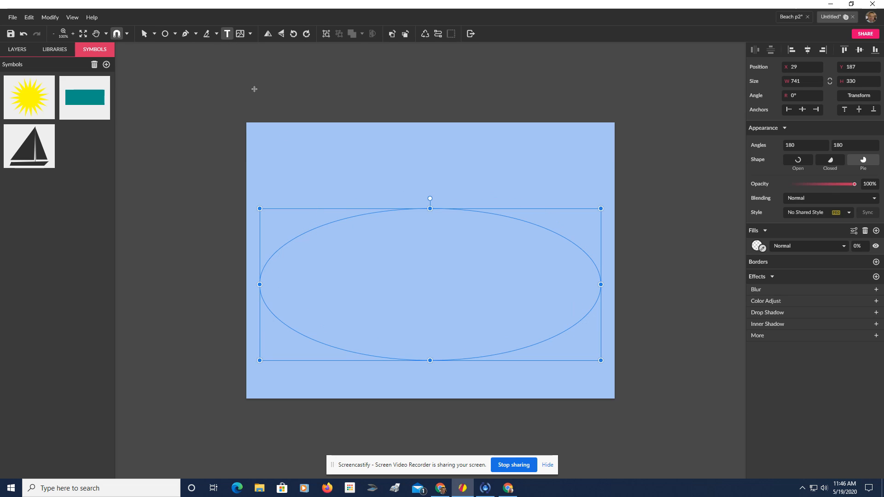
pyautogui.click(309, 232)
pyautogui.press('Escape')
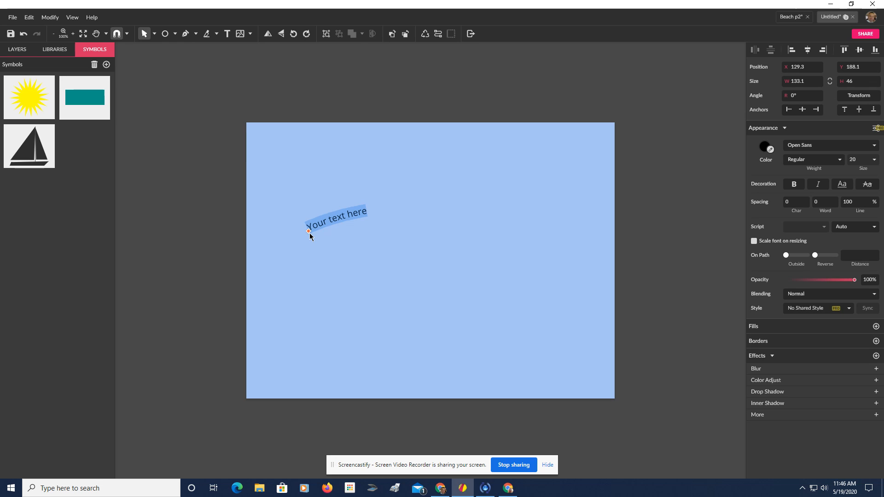
pyautogui.write('A')
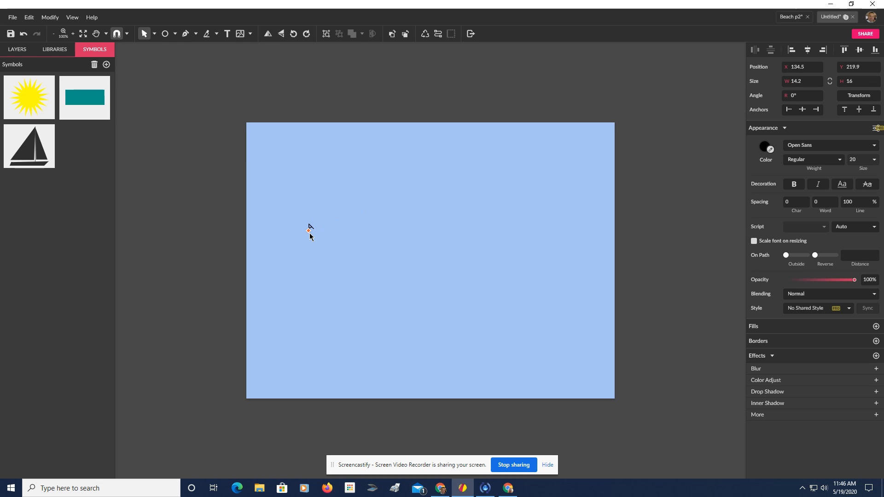
pyautogui.write(' Day at the Bead')
pyautogui.write('h')
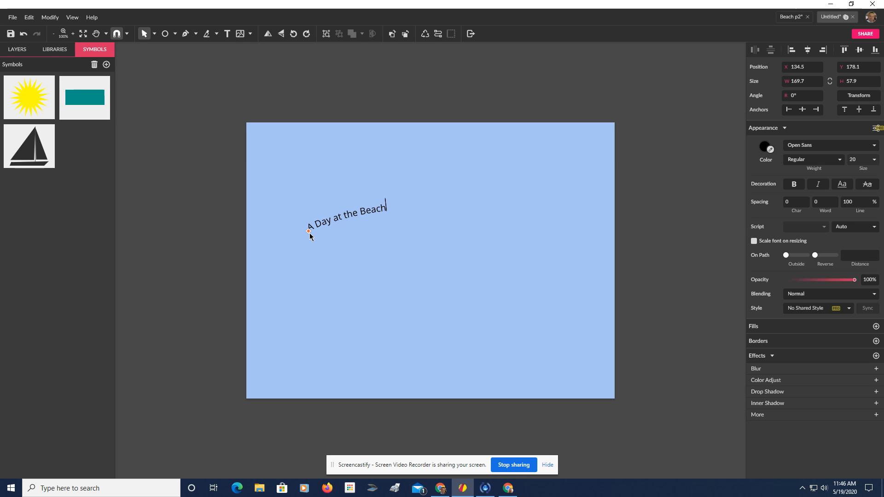
pyautogui.write('!')
pyautogui.click(394, 209)
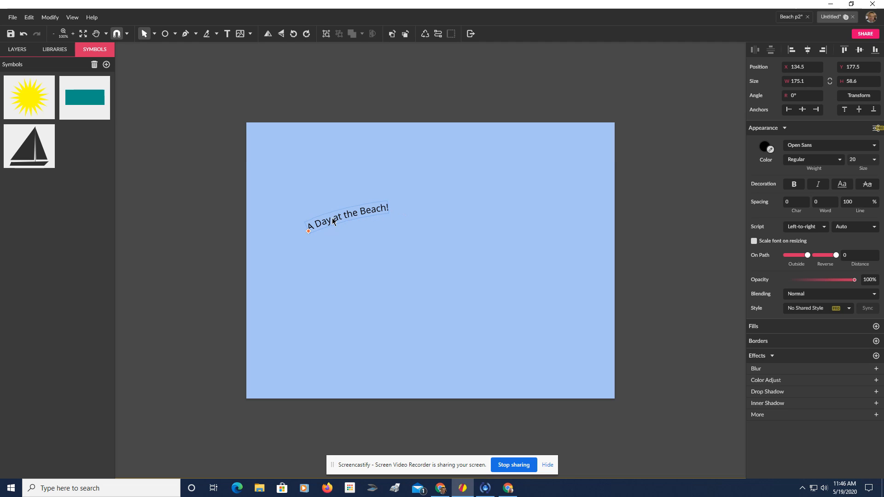
pyautogui.click(384, 199)
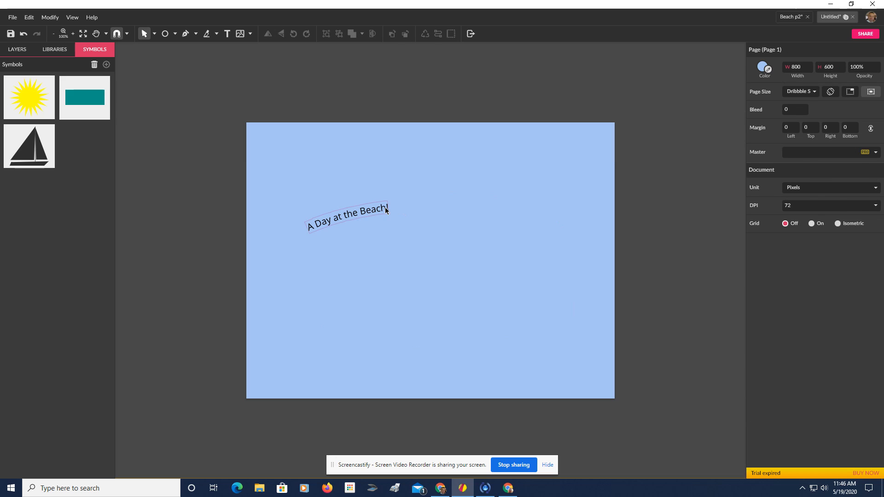
# Set the curved title's font to Original Surfer and its size to 48 px.
pyautogui.click(387, 210)
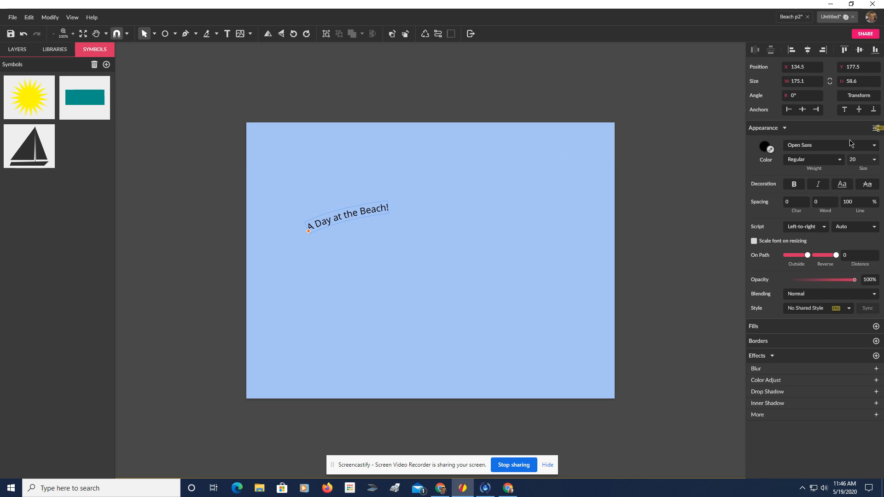
pyautogui.click(871, 145)
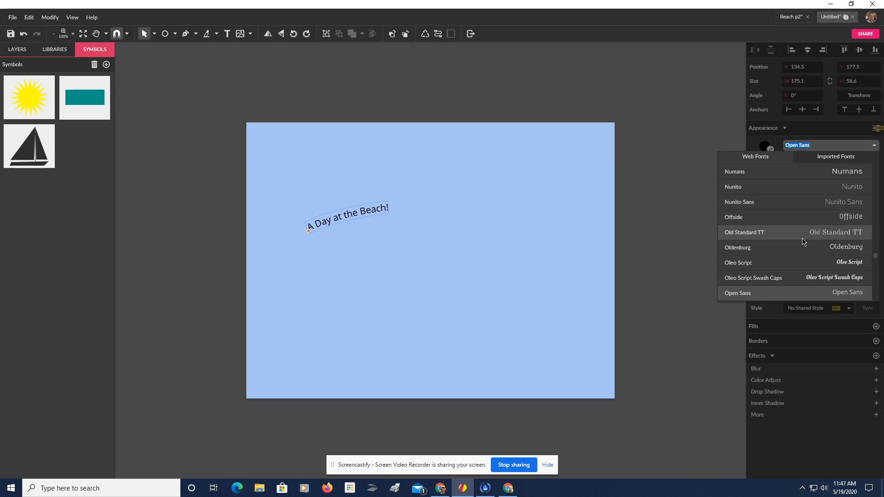
pyautogui.scroll(-3, 802, 241)
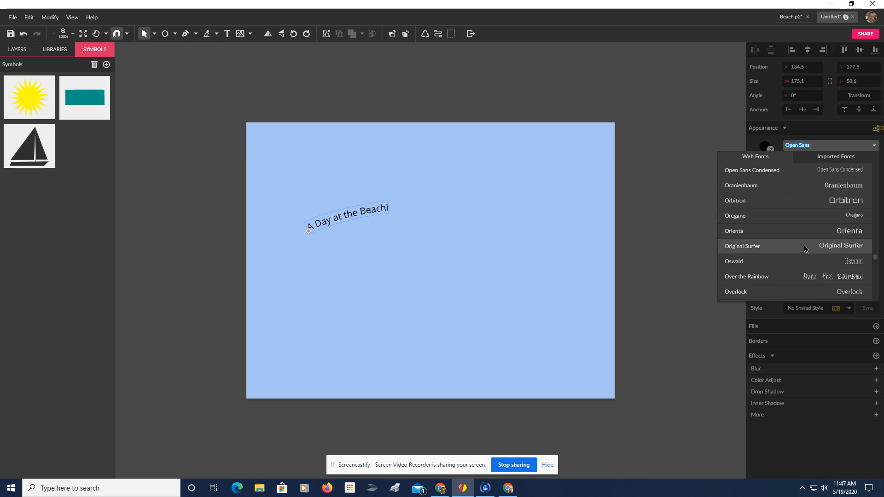
pyautogui.click(805, 247)
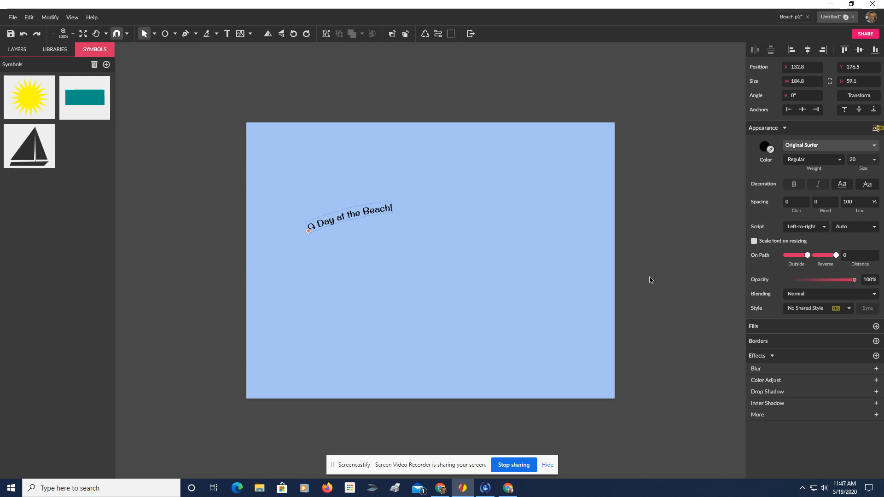
pyautogui.click(873, 160)
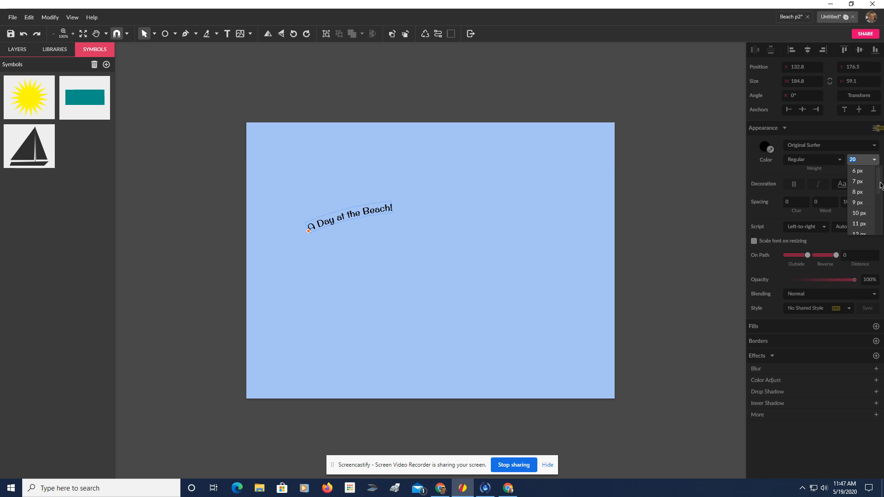
pyautogui.moveTo(881, 185); pyautogui.dragTo(882, 218)
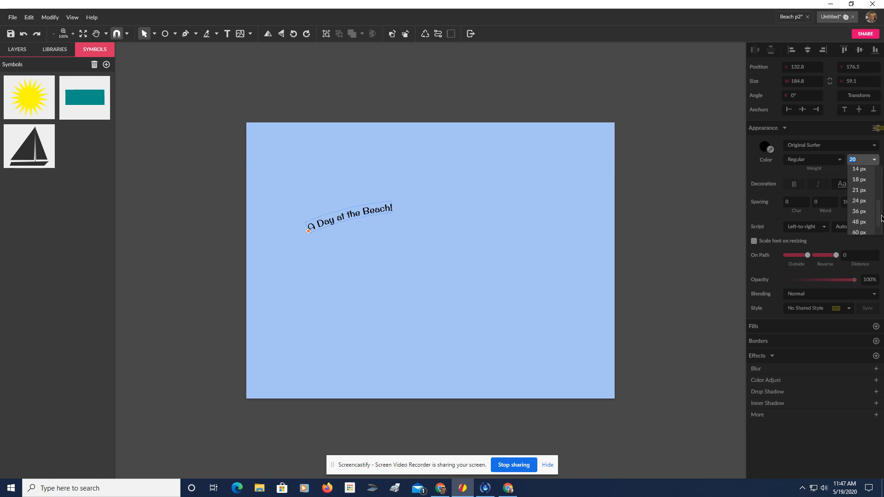
pyautogui.click(854, 222)
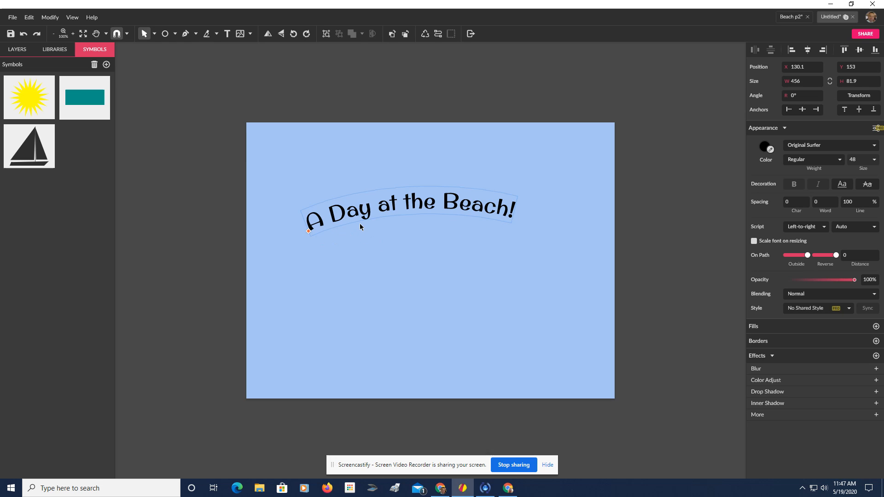
# Slide the title's starting point along its curved path with the Subselect tool to about X 50, Y 153, and return to the Pointer.
pyautogui.click(308, 233)
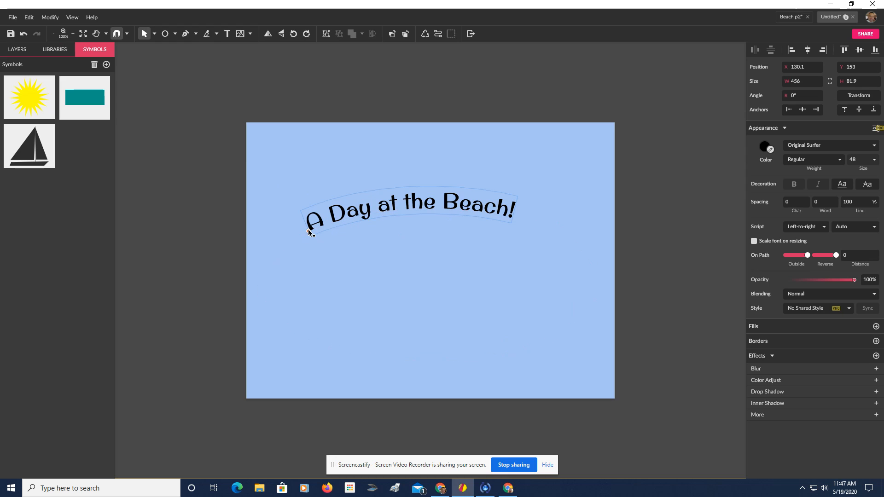
pyautogui.click(154, 35)
pyautogui.click(167, 59)
pyautogui.moveTo(309, 232); pyautogui.dragTo(298, 268)
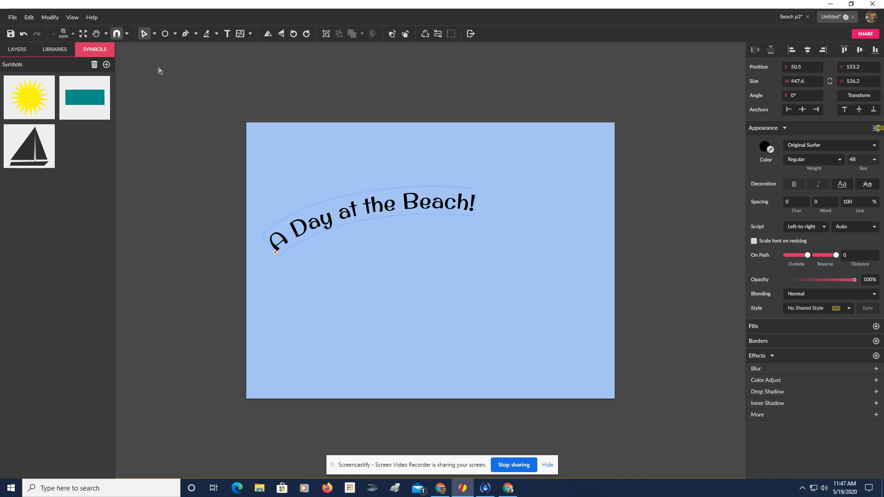
pyautogui.click(155, 40)
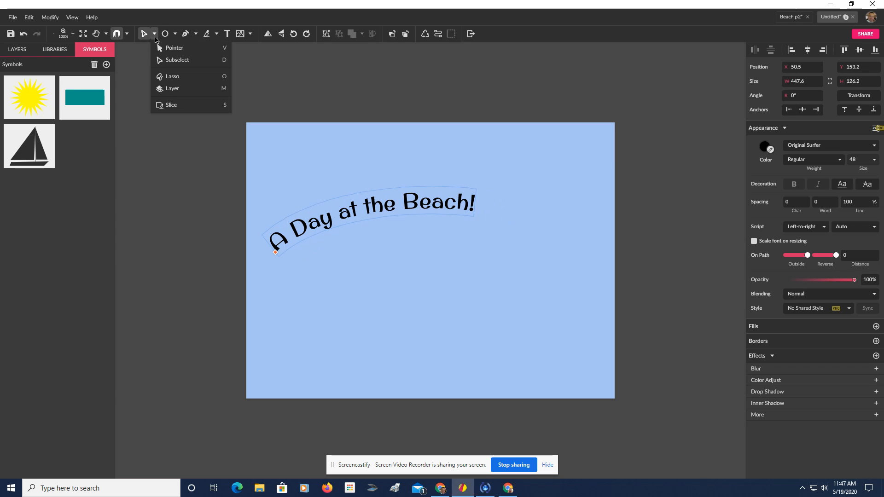
pyautogui.click(158, 50)
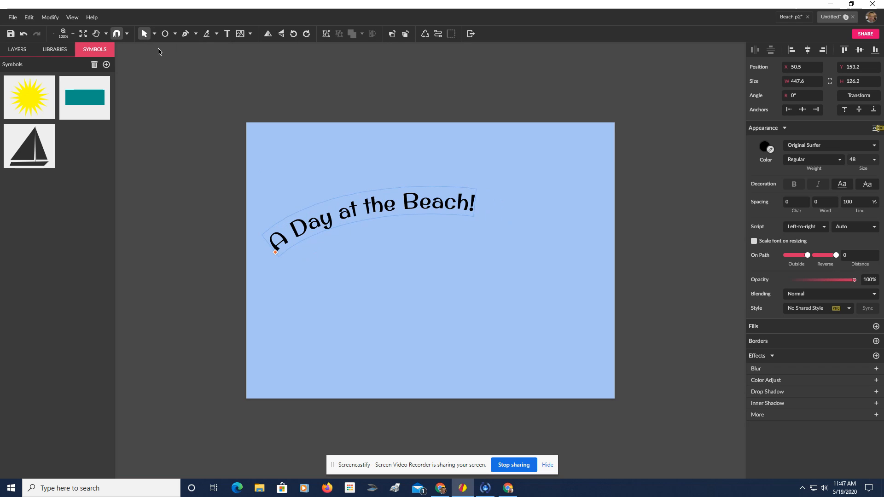
pyautogui.click(330, 190)
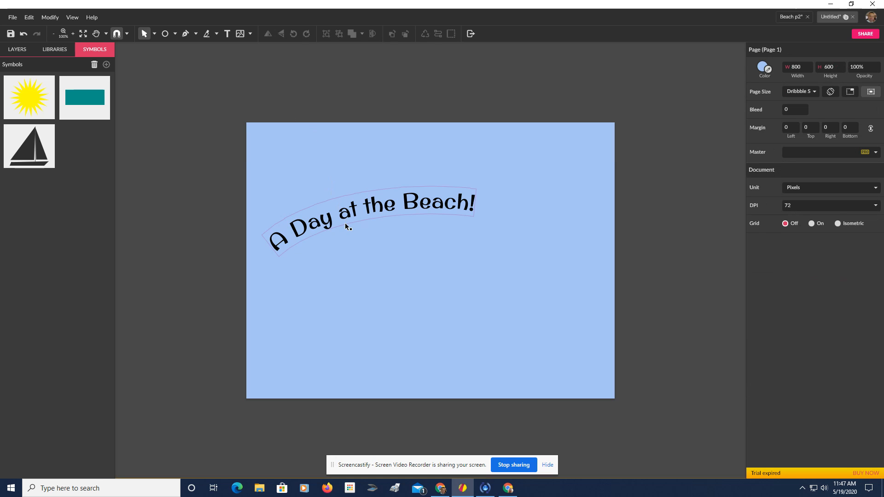
# Place the sun symbol partly over the page's upper-left corner and move the title to about X 98, Y 97.
pyautogui.moveTo(346, 227)
pyautogui.mouseDown()
pyautogui.moveTo(379, 201)
pyautogui.moveTo(352, 240)
pyautogui.moveTo(353, 232)
pyautogui.mouseUp()
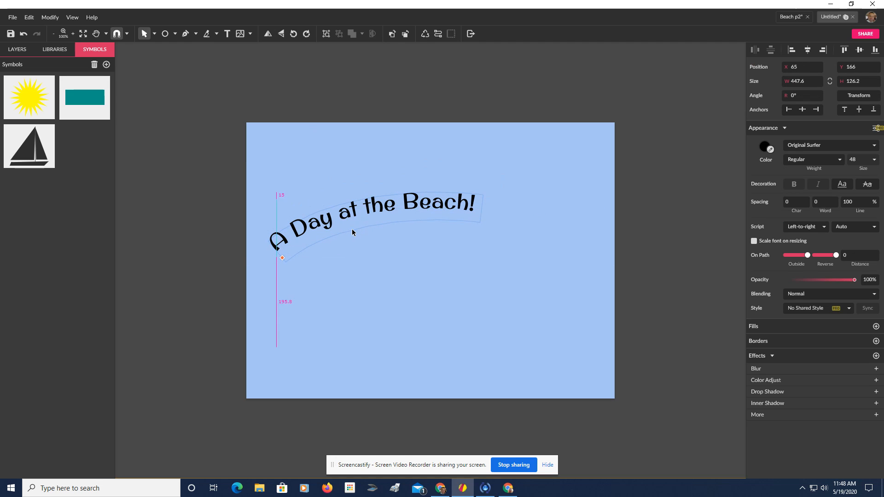
pyautogui.moveTo(40, 107); pyautogui.dragTo(277, 121)
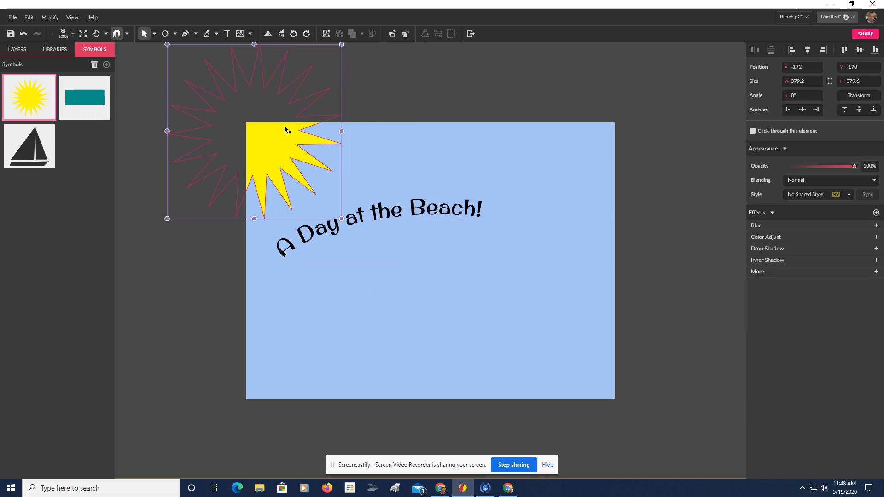
pyautogui.click(384, 213)
pyautogui.moveTo(398, 181); pyautogui.dragTo(399, 182)
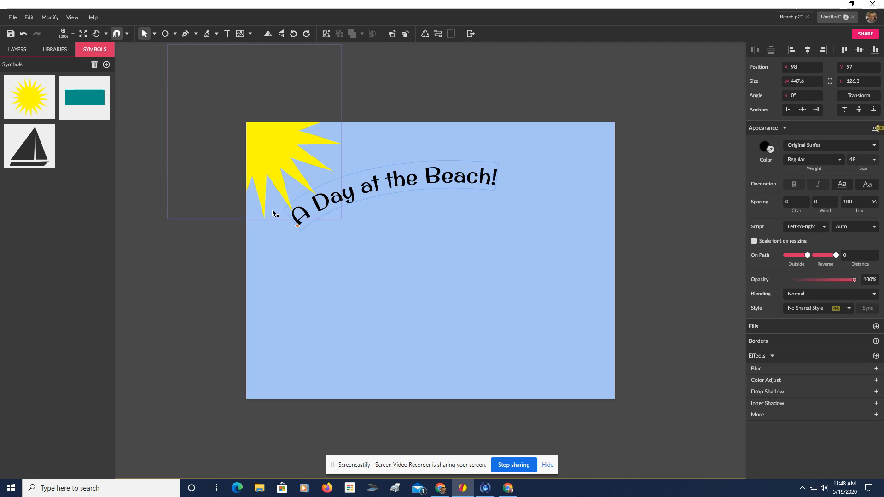
# Place the water symbol across the page's lower part and a sailboat symbol on its right half at about X 442, Y 223.
pyautogui.moveTo(76, 101); pyautogui.dragTo(274, 317)
pyautogui.moveTo(21, 143); pyautogui.dragTo(505, 285)
pyautogui.moveTo(564, 339); pyautogui.dragTo(510, 284)
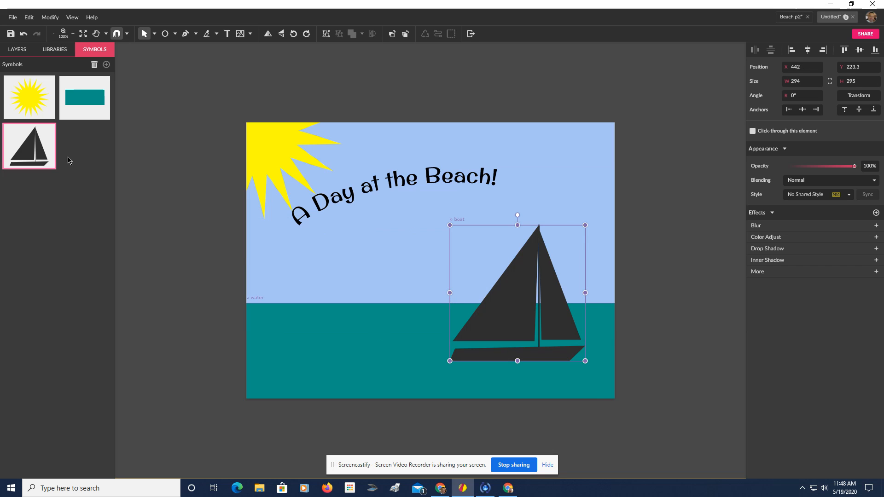
# Add a second sailboat shrunk to about 149 by 149 px at the horizon, and a third full-size one at the page's lower left.
pyautogui.moveTo(40, 154); pyautogui.dragTo(399, 317)
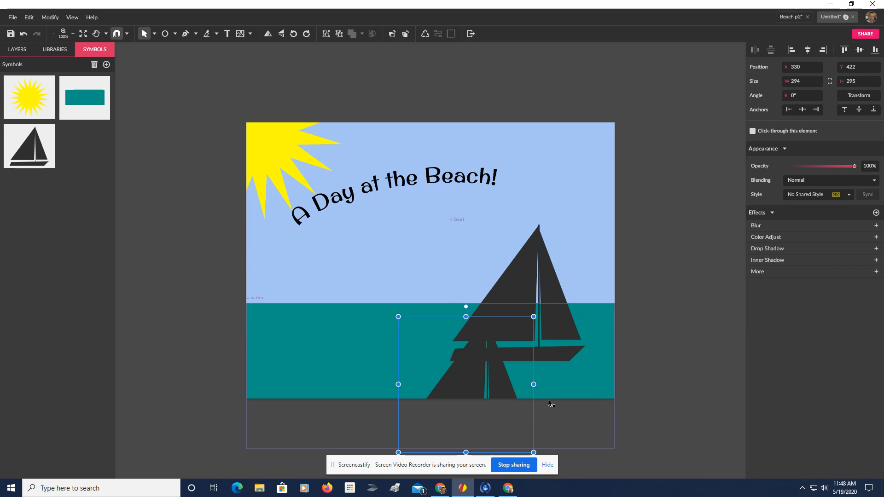
pyautogui.moveTo(465, 379); pyautogui.dragTo(358, 296)
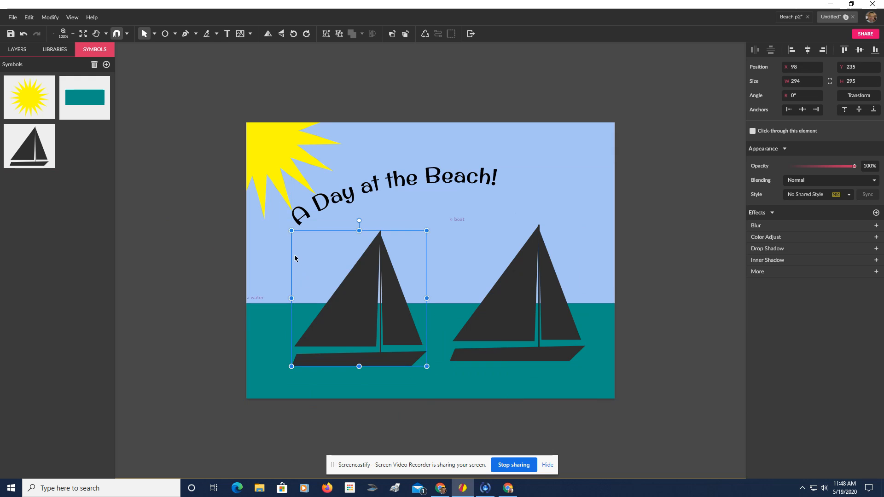
pyautogui.moveTo(294, 230); pyautogui.dragTo(359, 297)
pyautogui.moveTo(391, 339); pyautogui.dragTo(390, 291)
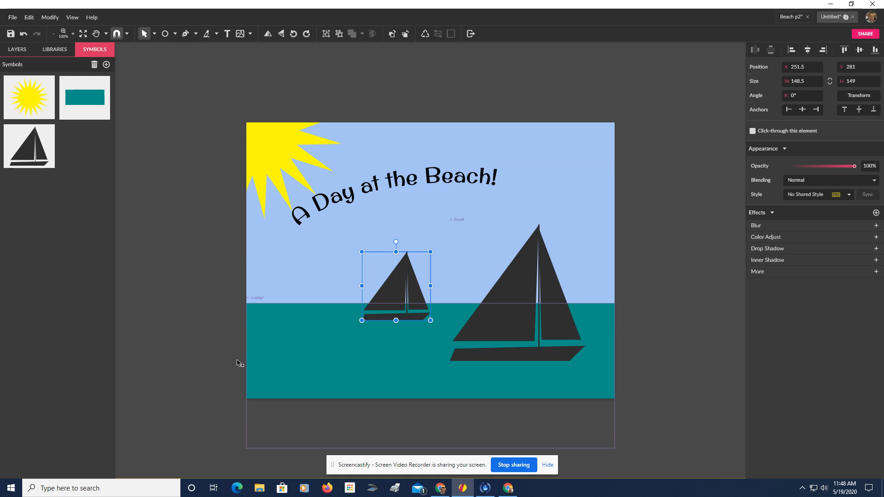
pyautogui.moveTo(29, 157); pyautogui.dragTo(251, 281)
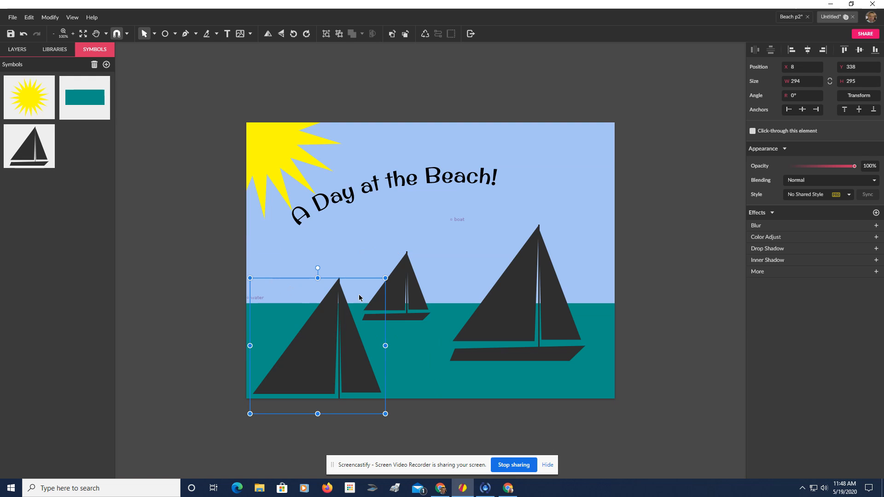
pyautogui.moveTo(385, 279); pyautogui.dragTo(304, 359)
pyautogui.hotkey('ctrl', 'z')
pyautogui.hotkey('ctrl', 'z')
pyautogui.hotkey('ctrl', 'z')
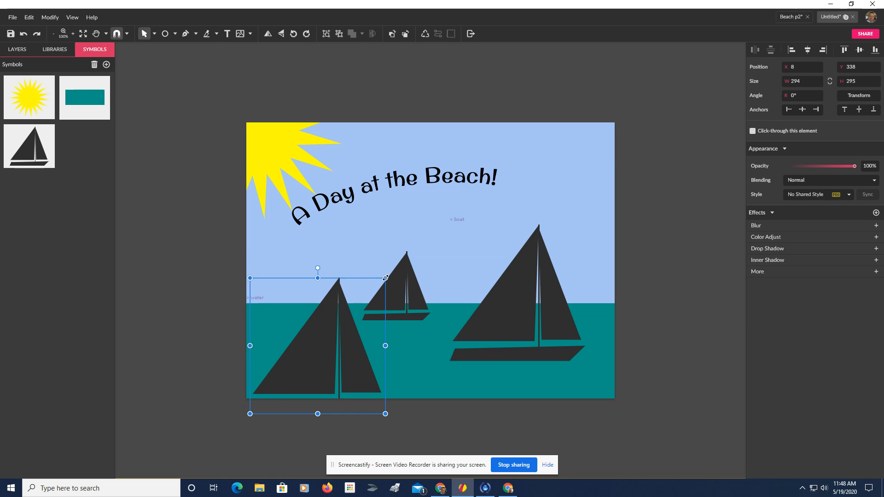
# Shrink the third sailboat to about 98 by 90 px, lower the medium one to about Y 349, and position the smallest between the other two.
pyautogui.moveTo(385, 278); pyautogui.dragTo(340, 293)
pyautogui.moveTo(393, 294); pyautogui.dragTo(394, 326)
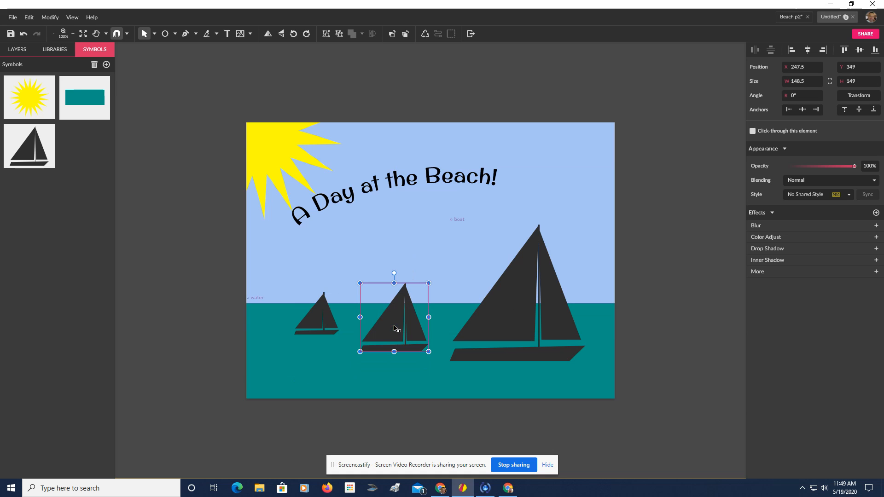
pyautogui.moveTo(333, 323); pyautogui.dragTo(460, 302)
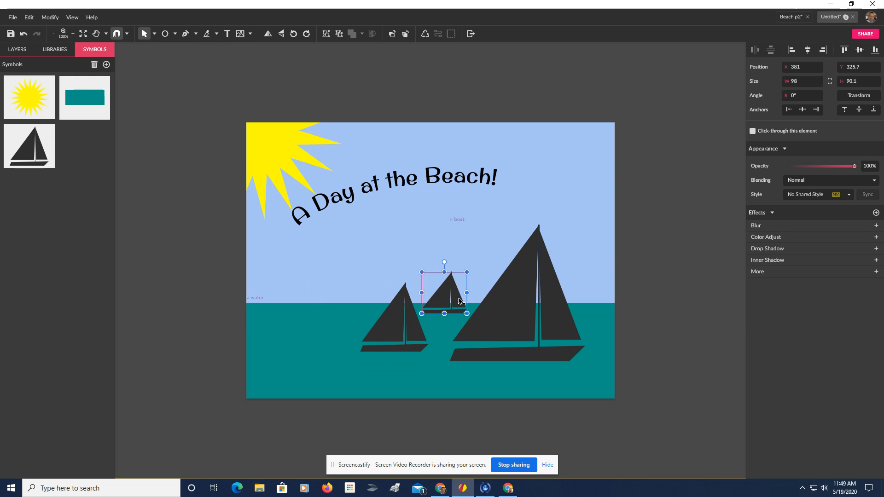
pyautogui.click(603, 388)
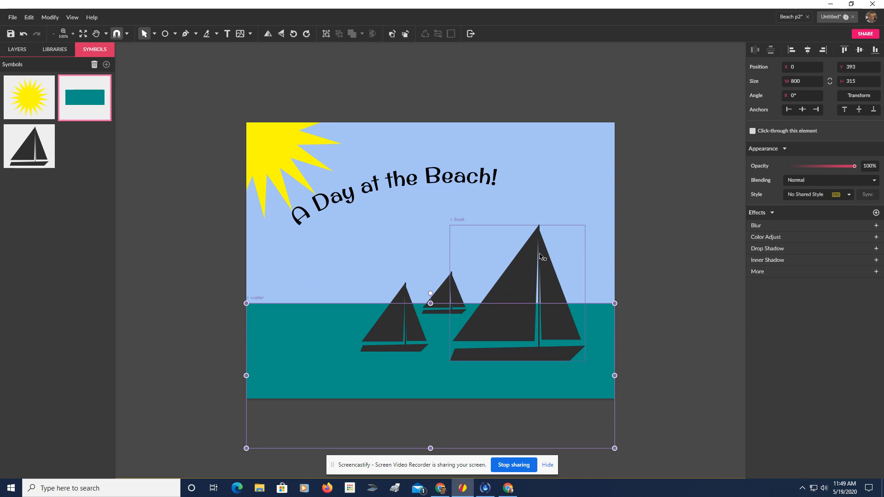
pyautogui.click(536, 170)
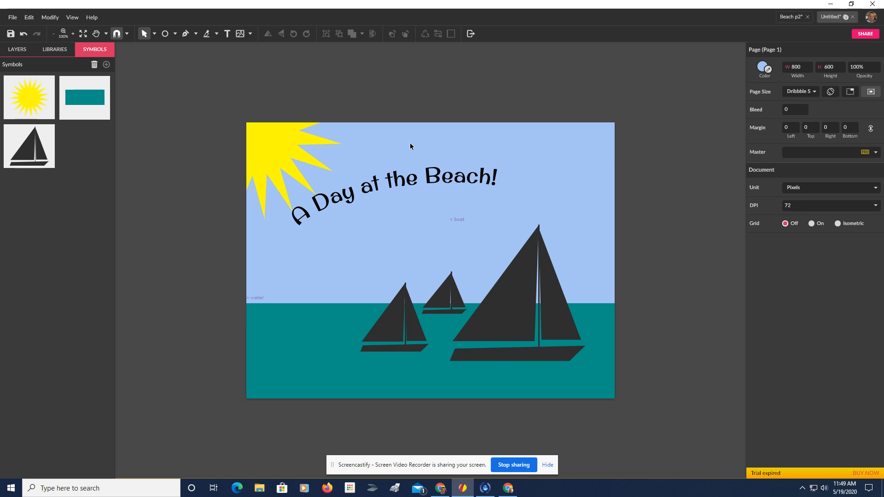
# Delete the three sailboats and the water from the page.
pyautogui.click(401, 189)
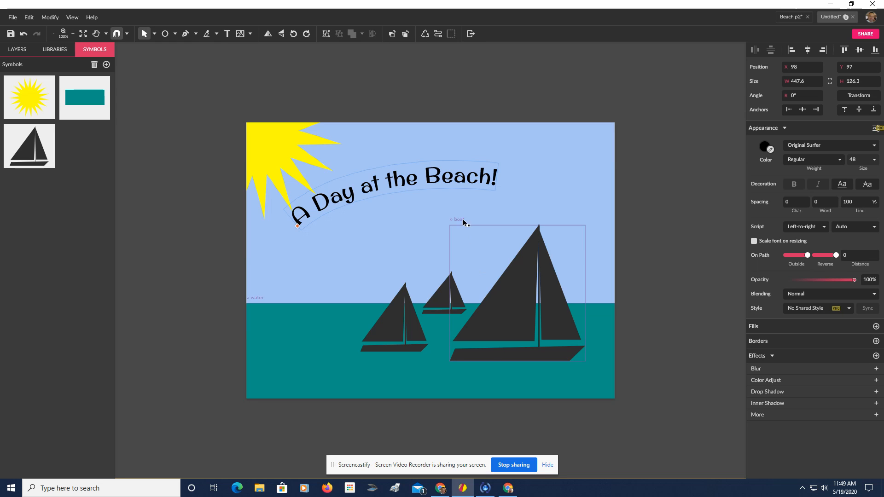
pyautogui.click(516, 299)
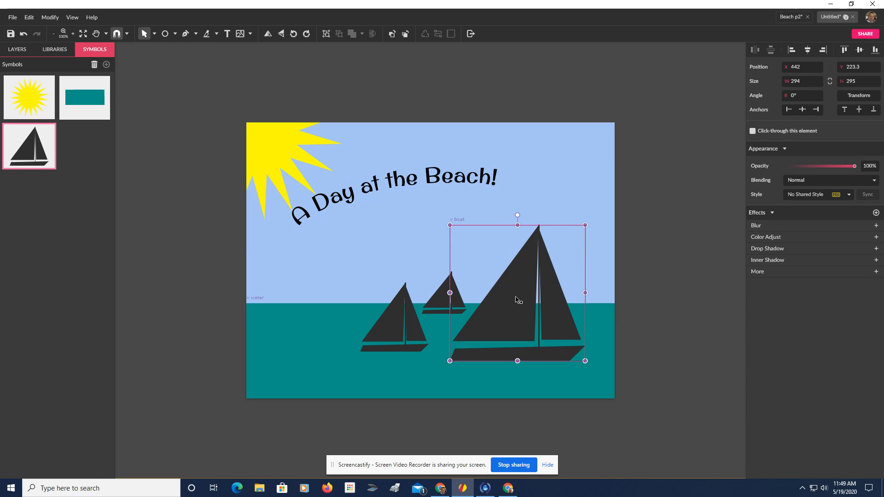
pyautogui.press('Delete')
pyautogui.click(436, 299)
pyautogui.press('Delete')
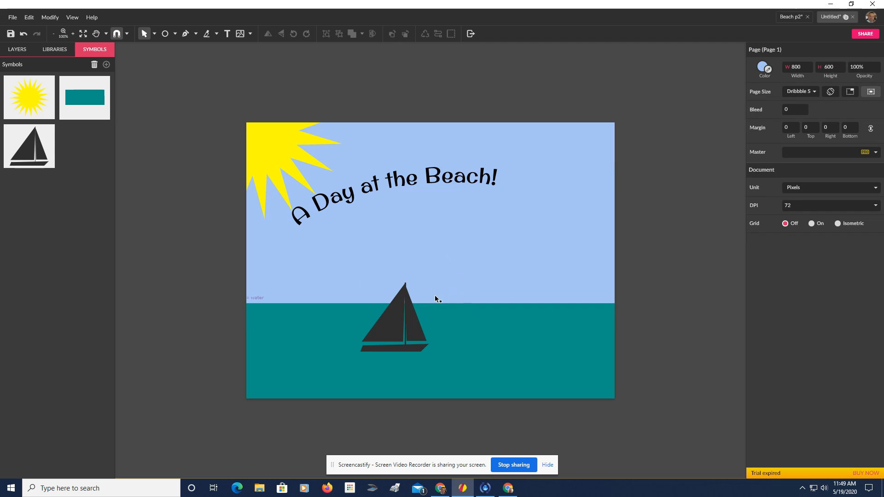
pyautogui.click(404, 322)
pyautogui.press('Delete')
pyautogui.click(402, 338)
pyautogui.press('Delete')
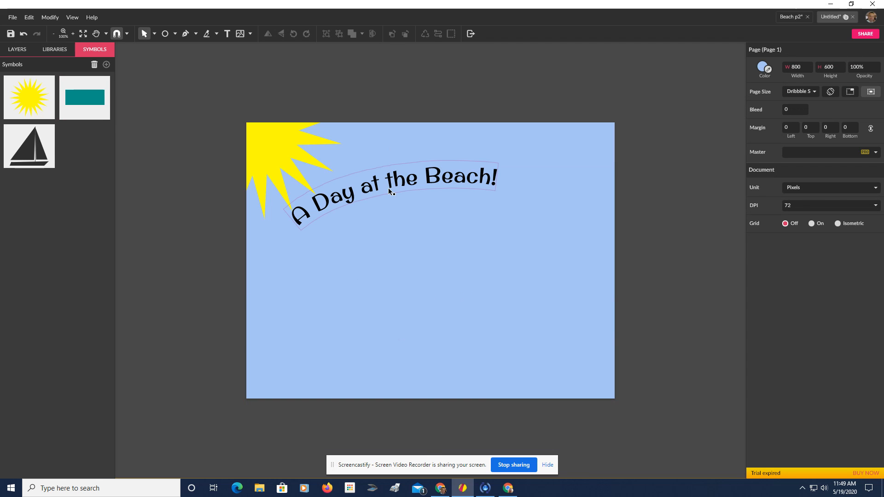
# Delete the curved "A Day at the Beach!" title and the sun to empty the page.
pyautogui.click(390, 162)
pyautogui.press('Delete')
pyautogui.click(310, 156)
pyautogui.press('Delete')
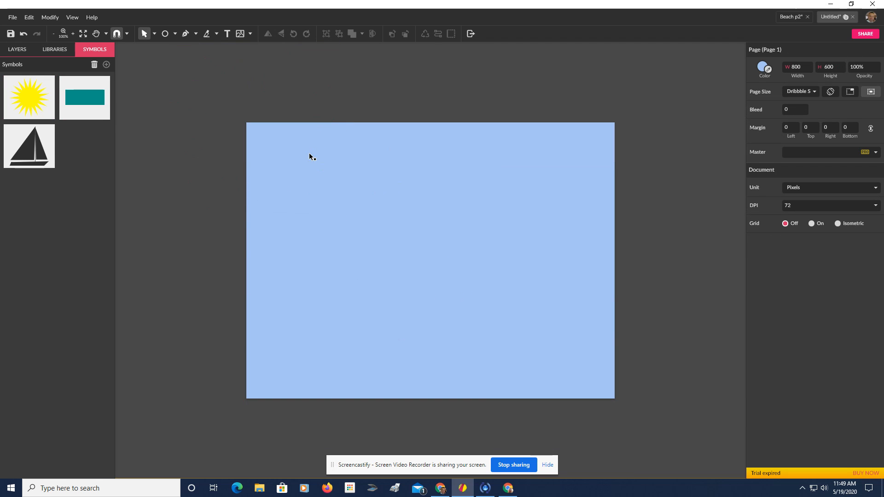
# Draw a closed Pen-tool shape about 876 by 495 px with a wavy upper edge, extending past the page's sides and lower edge.
pyautogui.click(186, 34)
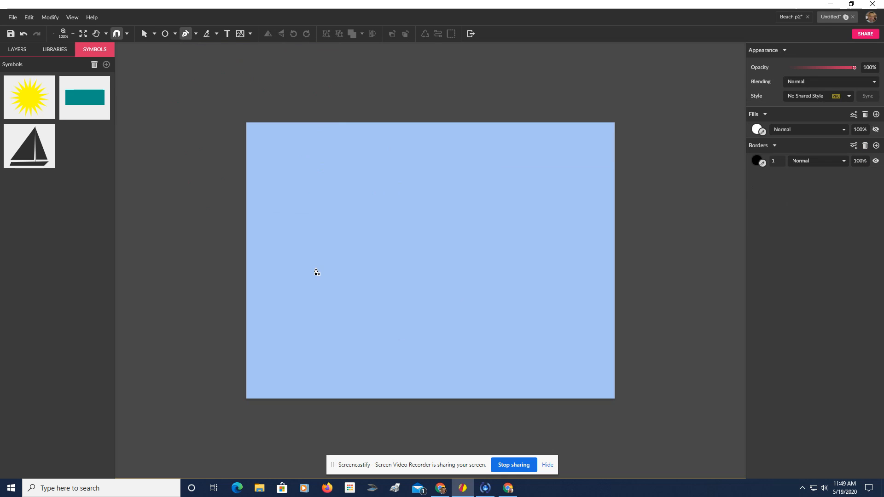
pyautogui.click(228, 265)
pyautogui.moveTo(416, 231); pyautogui.dragTo(493, 270)
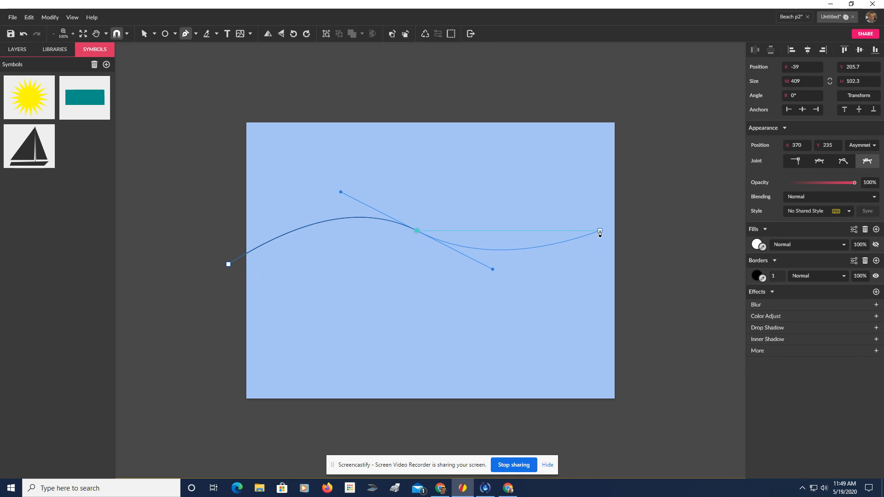
pyautogui.click(599, 231)
pyautogui.click(628, 226)
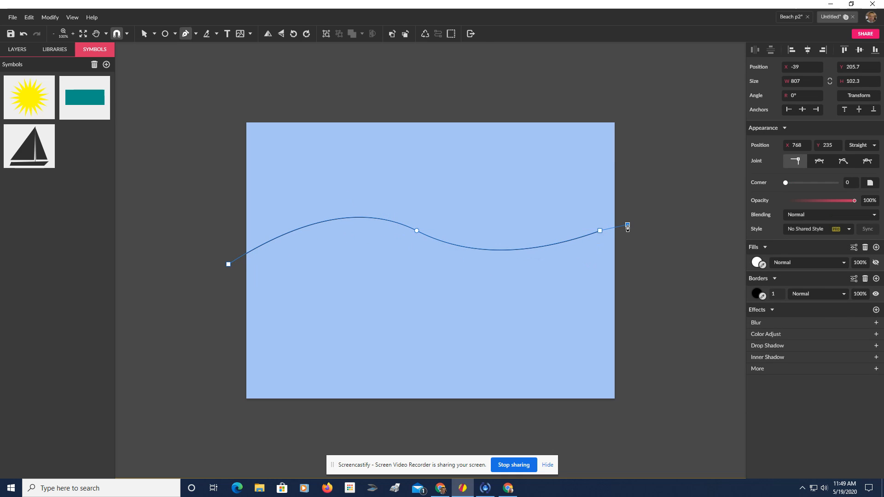
pyautogui.click(626, 446)
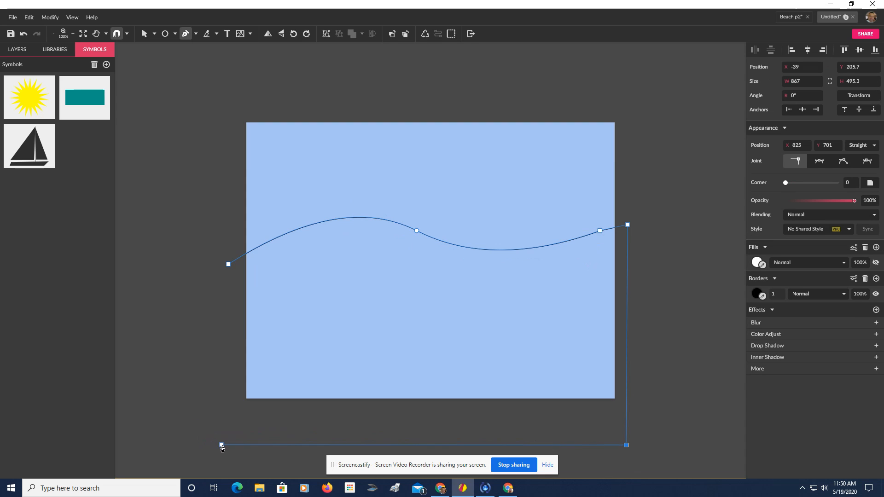
pyautogui.click(225, 444)
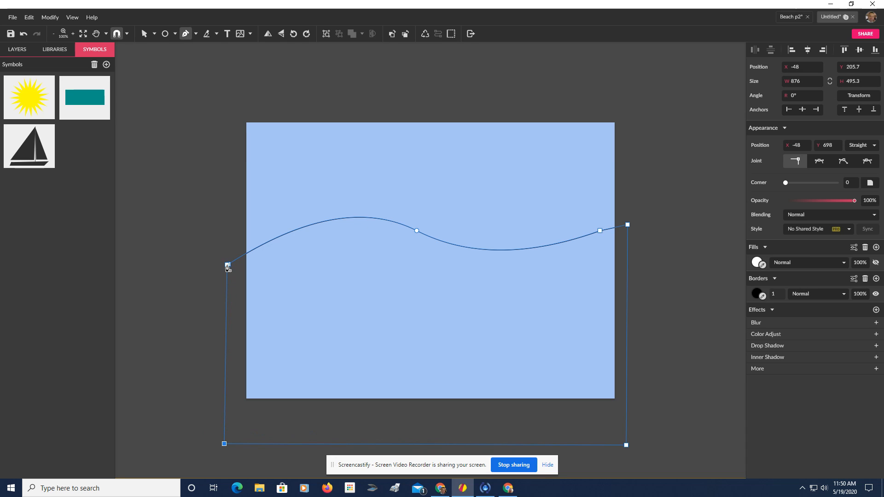
pyautogui.click(228, 264)
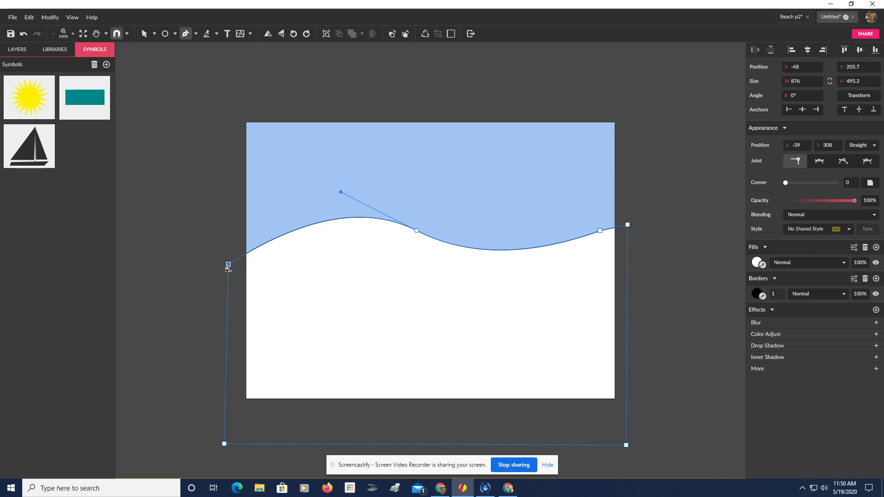
# Make the wavy shape invisible by setting both its fill and its border to transparent.
pyautogui.click(762, 267)
pyautogui.click(655, 239)
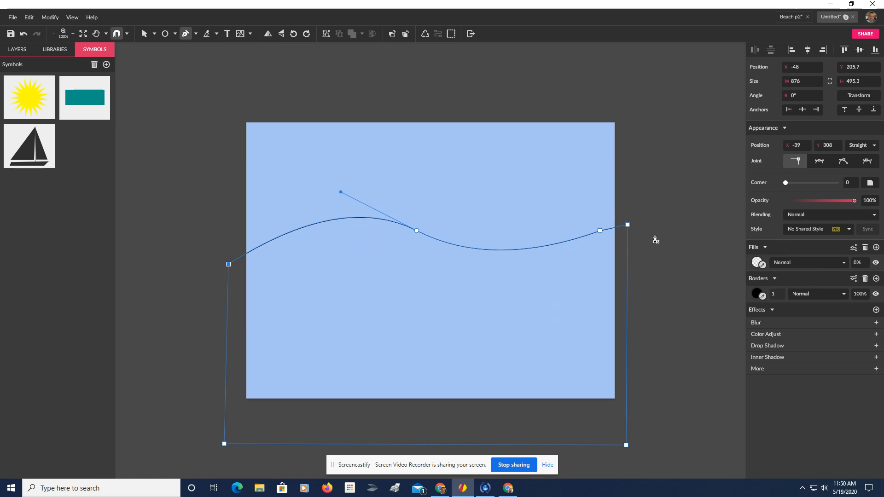
pyautogui.click(763, 299)
pyautogui.click(700, 296)
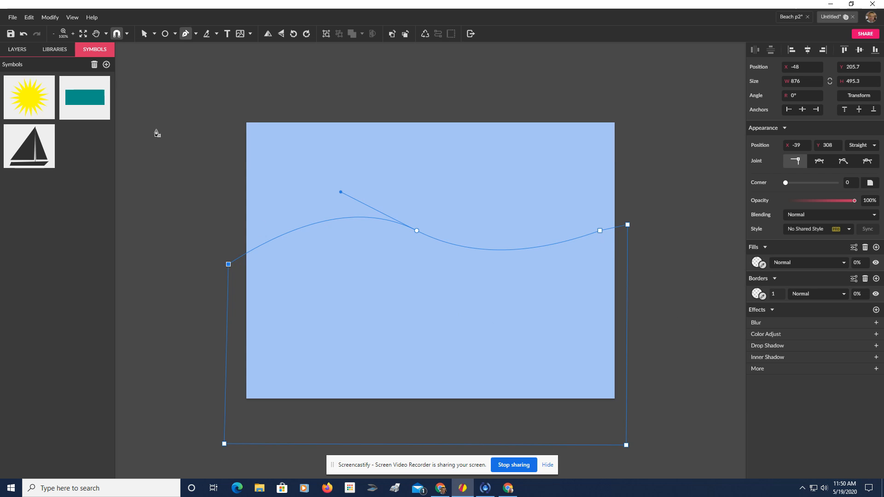
# Attach placeholder text to the wavy shape's upper edge near the page's left side.
pyautogui.click(144, 33)
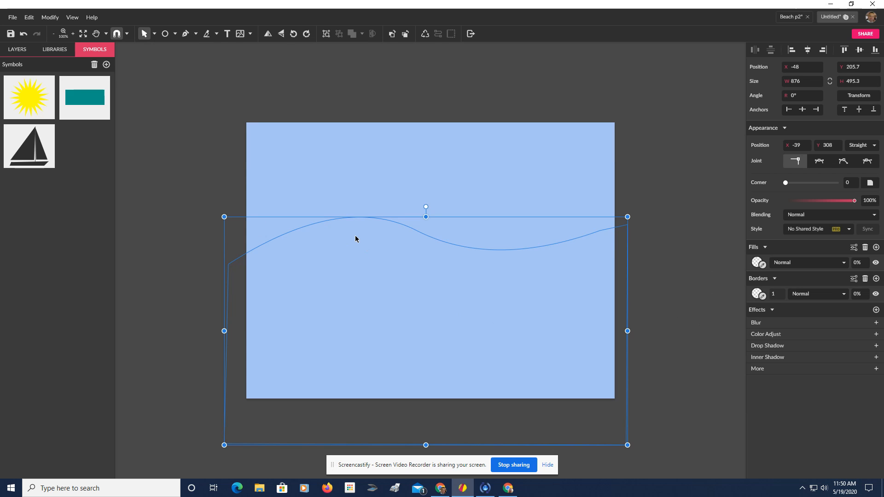
pyautogui.click(227, 34)
pyautogui.click(272, 238)
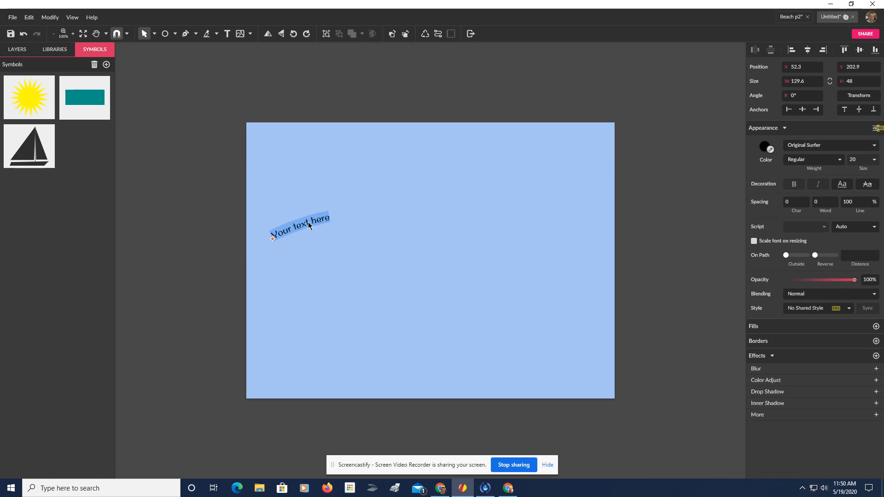
# Enlarge the curved placeholder text to 60 px and then to 72 px, and finish editing it.
pyautogui.click(874, 159)
pyautogui.moveTo(880, 177); pyautogui.dragTo(879, 219)
pyautogui.click(859, 218)
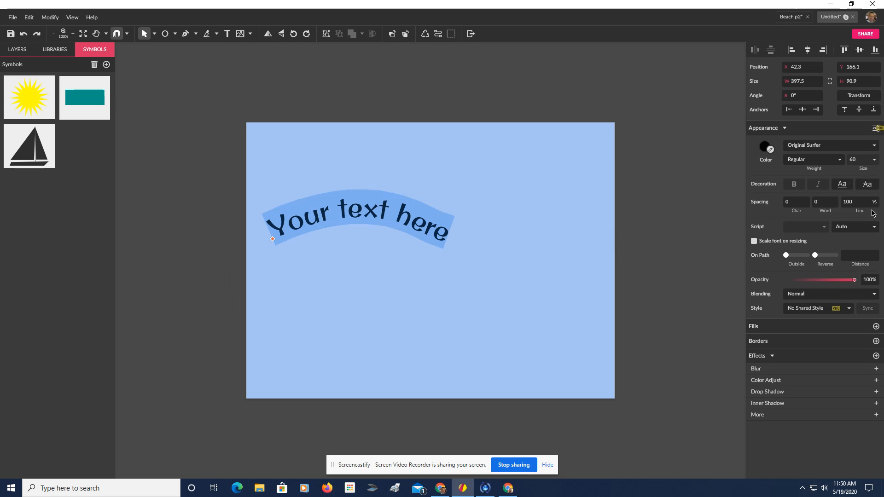
pyautogui.click(875, 159)
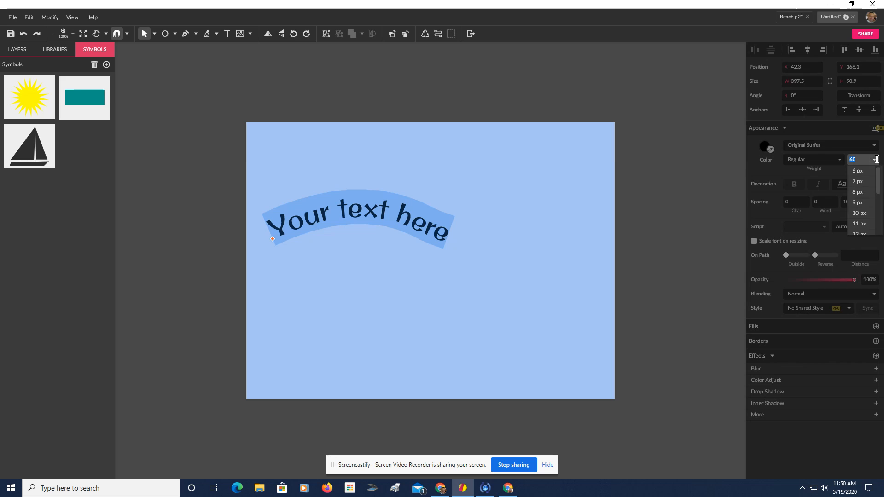
pyautogui.moveTo(880, 188); pyautogui.dragTo(883, 226)
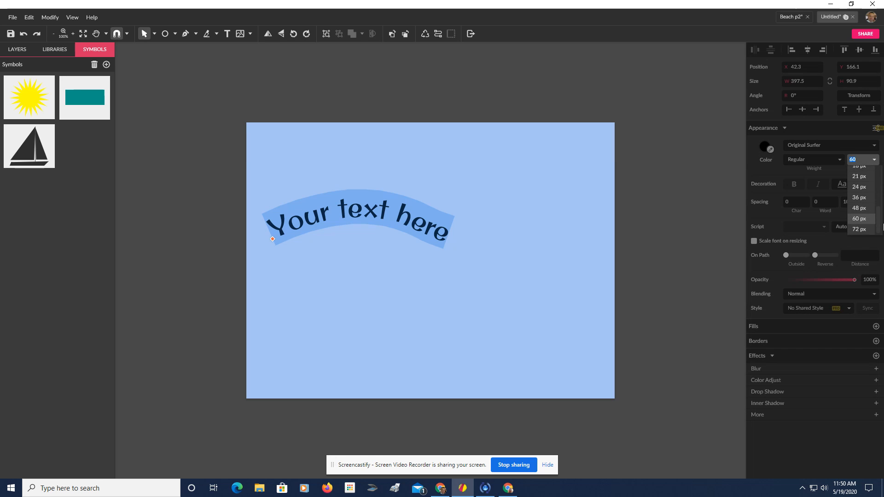
pyautogui.click(859, 229)
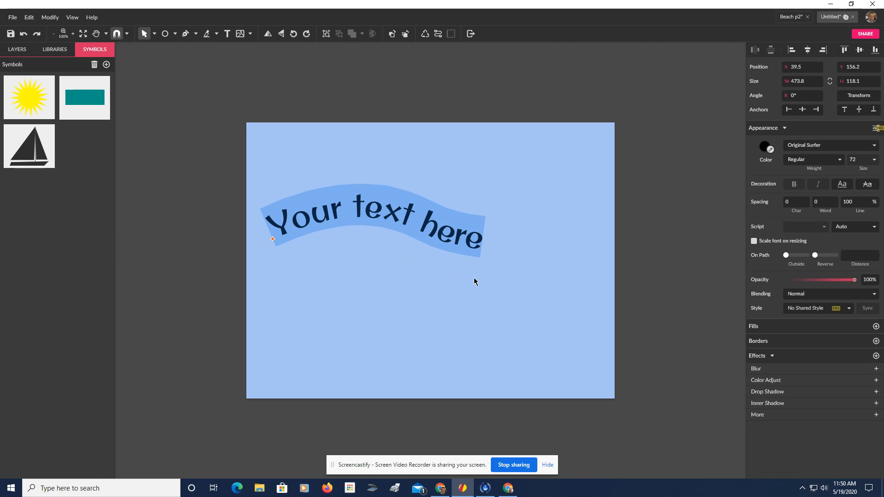
pyautogui.press('Escape')
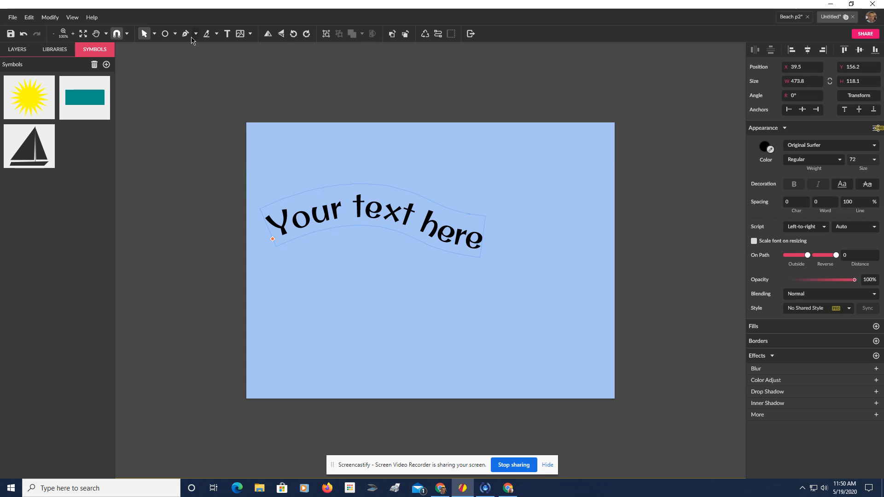
# Use the Subselect tool to slide the text's starting point along the wave to about X 63.5, Y 157.5.
pyautogui.click(154, 36)
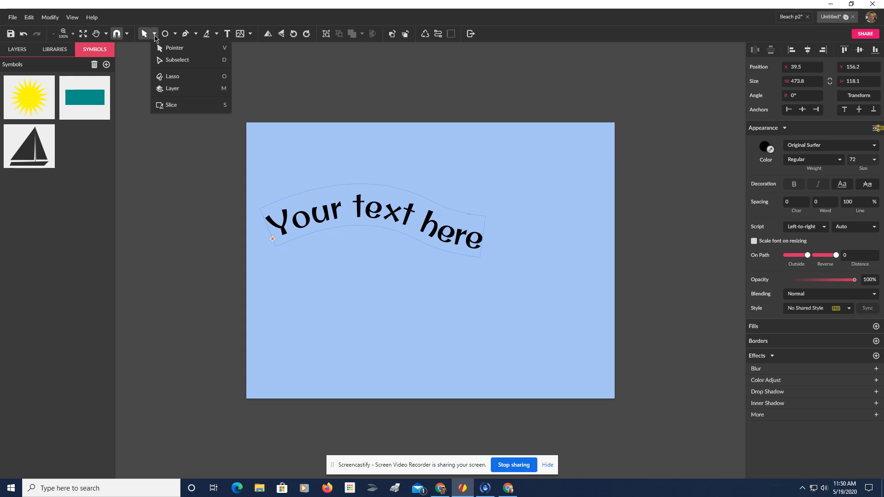
pyautogui.click(165, 59)
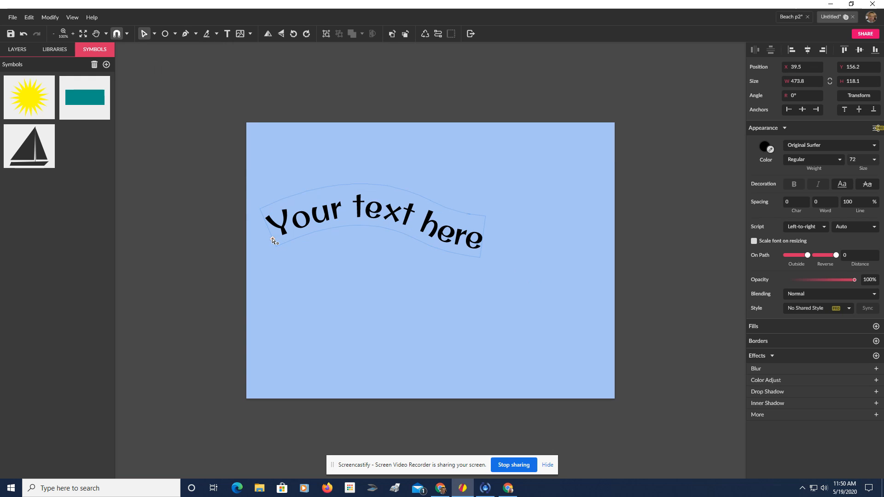
pyautogui.moveTo(274, 241); pyautogui.dragTo(311, 263)
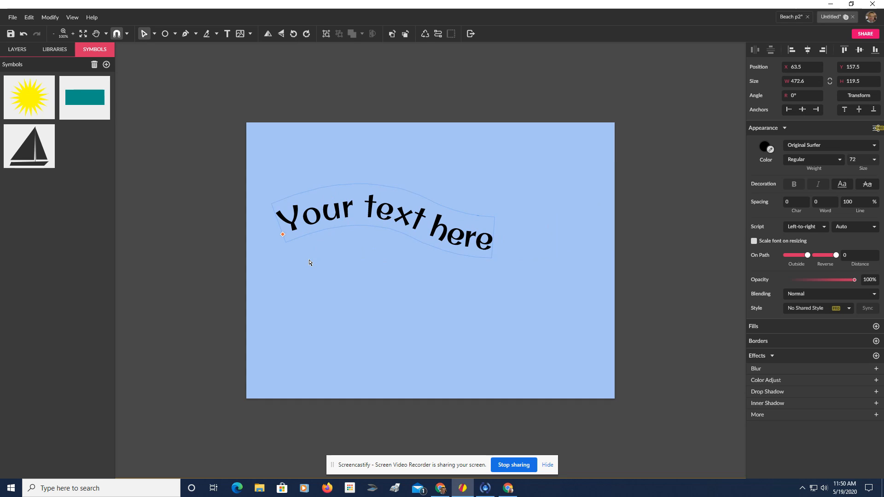